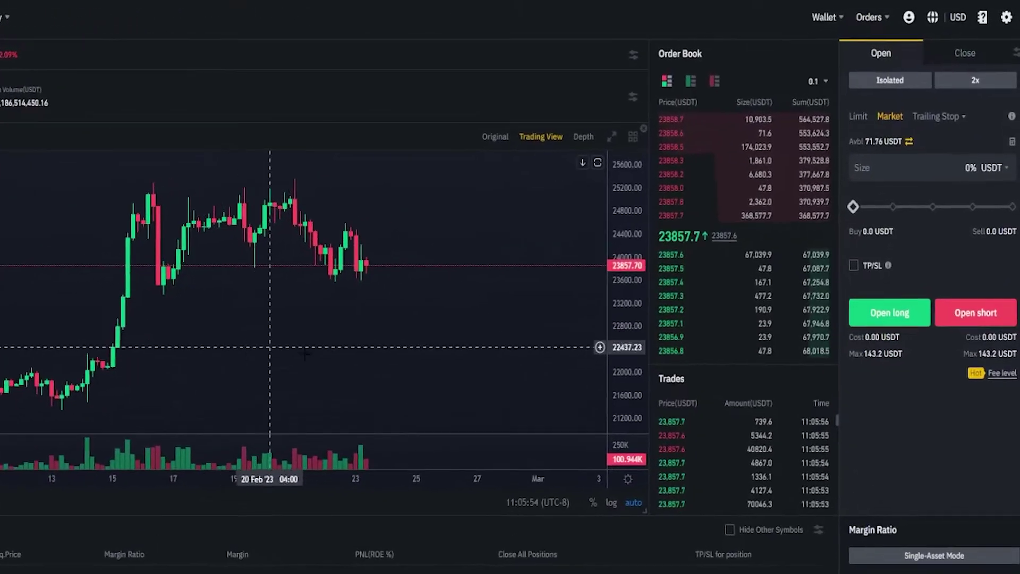
Step: Open a 2x isolated BTCUSDT market long sized at 25% of the balance (about 23.93 USDT)
left_click_drag(822, 245, 869, 245)
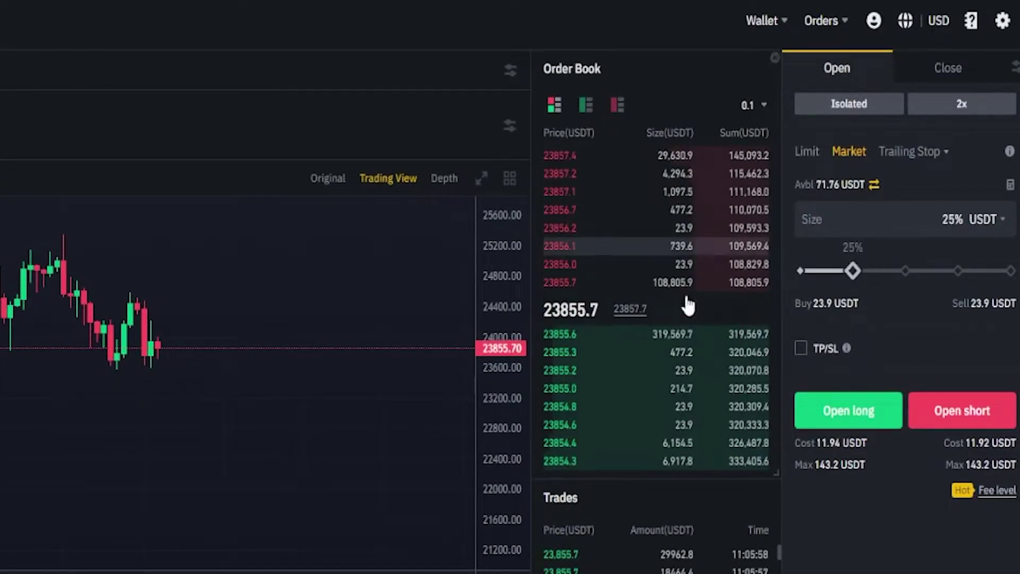
left_click(847, 420)
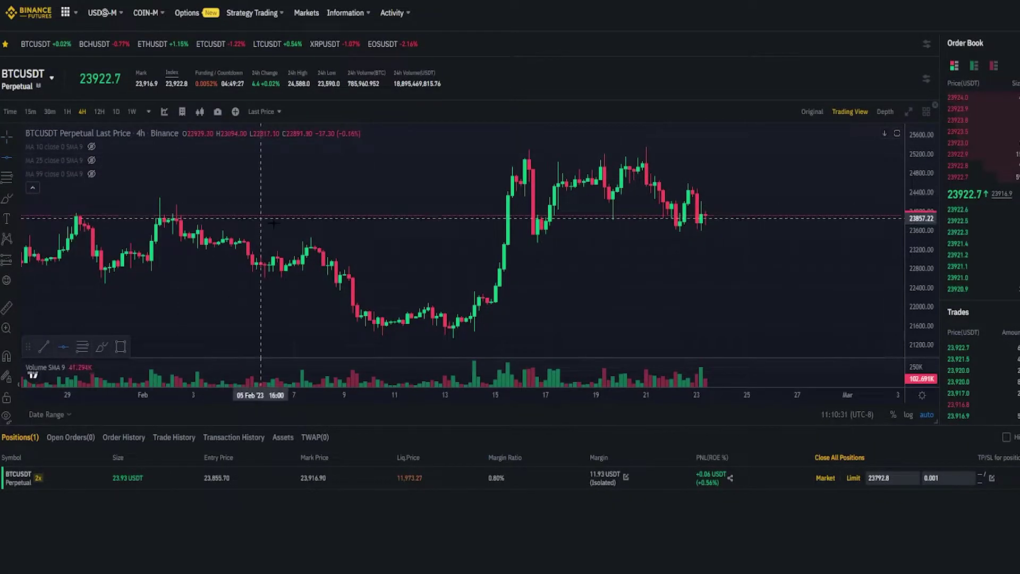
Step: Draw horizontal chart lines at resistance 25289.13 and support 23558.90, then point out the position's TP/SL setting
left_click(688, 150)
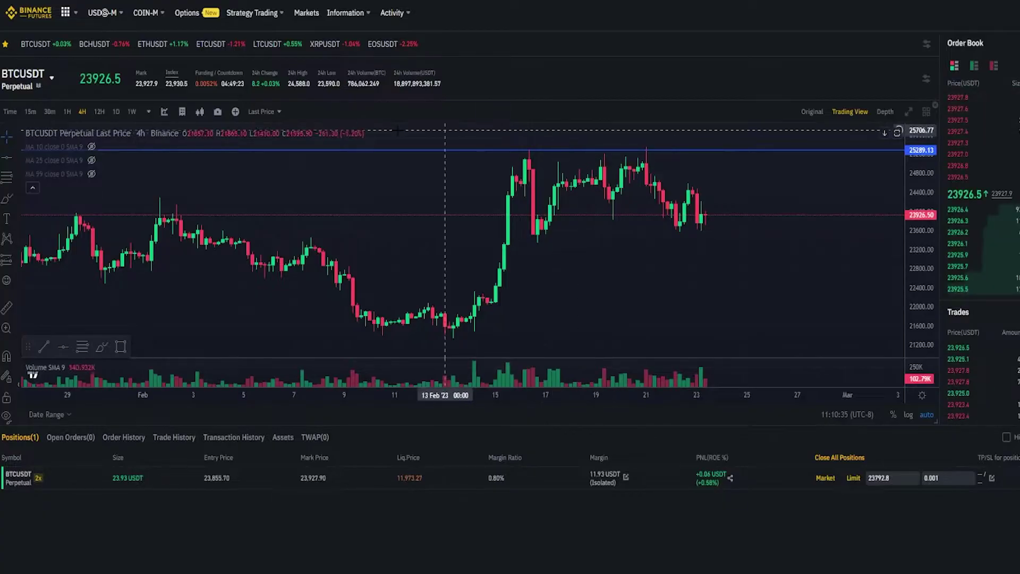
left_click(7, 158)
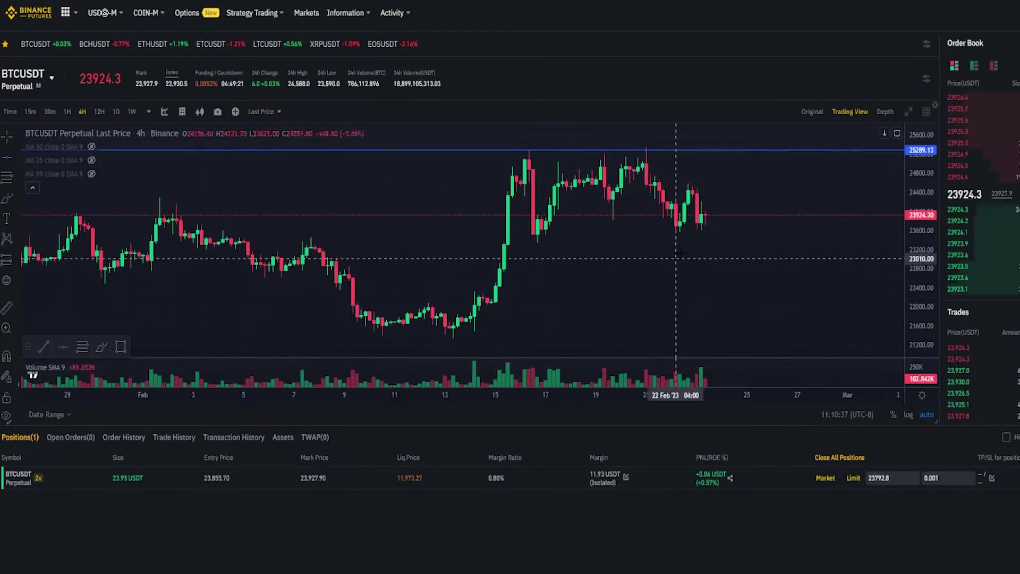
left_click(706, 232)
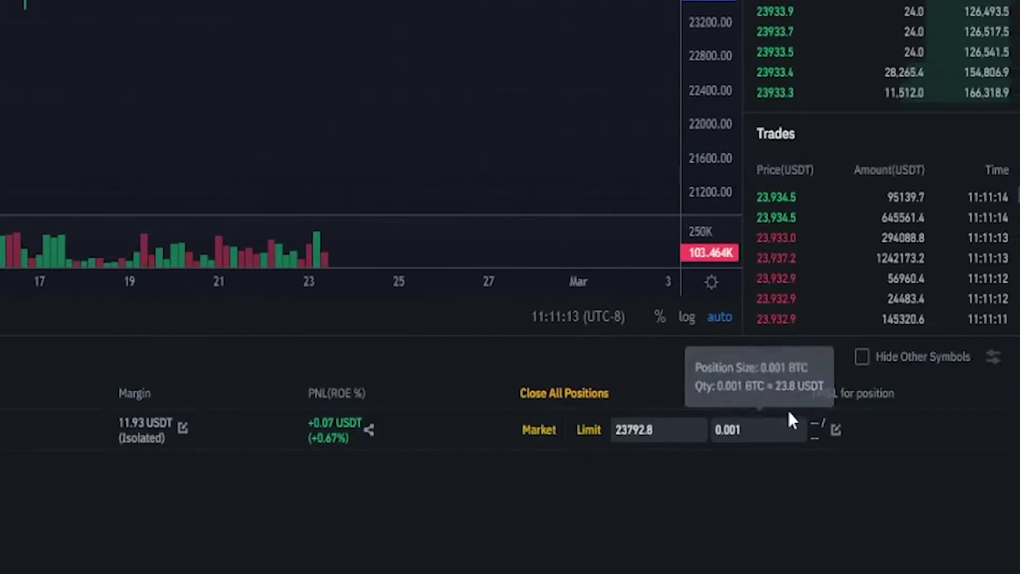
left_click_drag(808, 395, 894, 396)
left_click(779, 394)
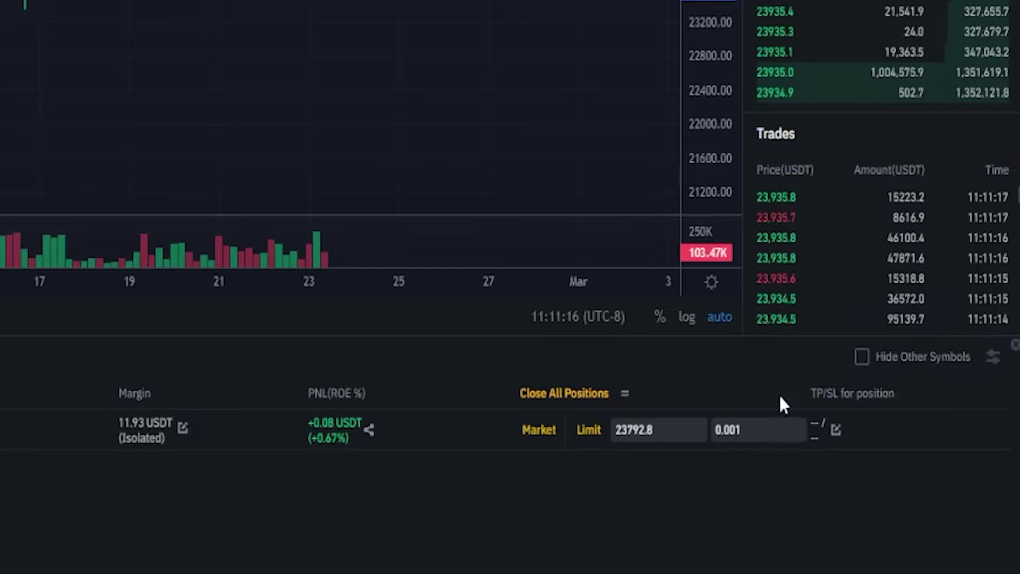
Step: In the position's TP/SL settings, enter a 25289 take-profit trigger price (about 1.43 USDT profit)
left_click(835, 430)
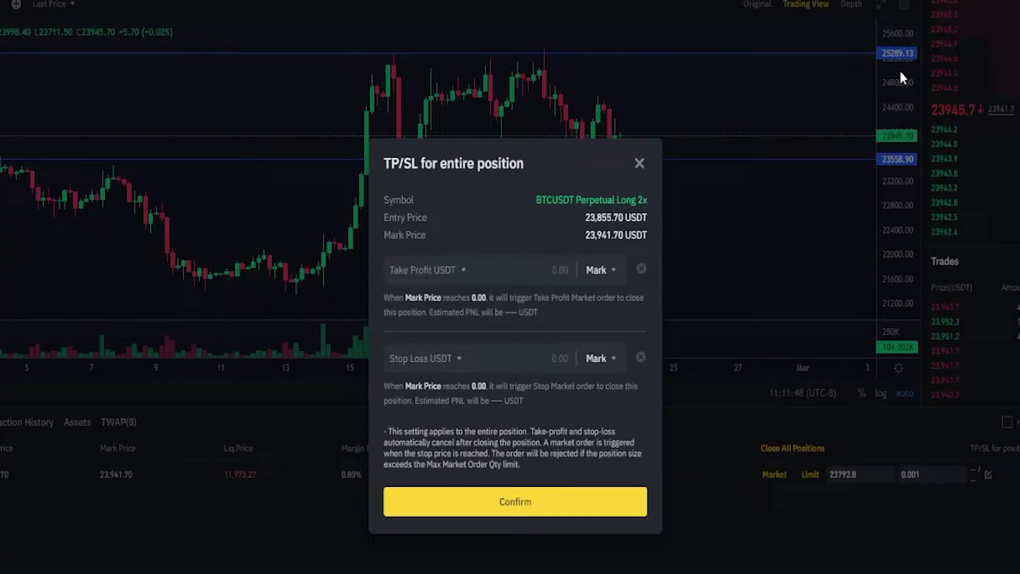
left_click(499, 270)
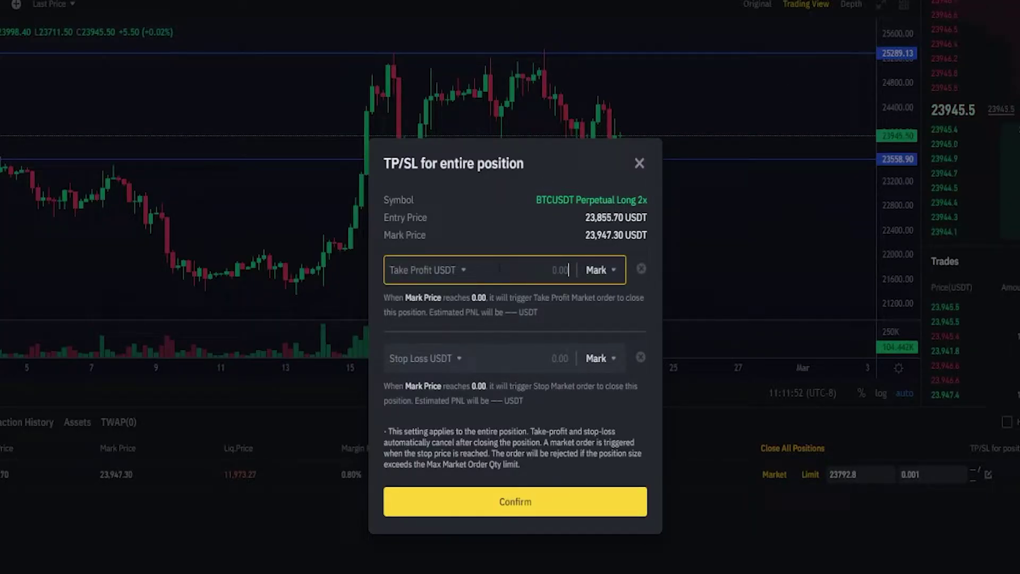
type("25289")
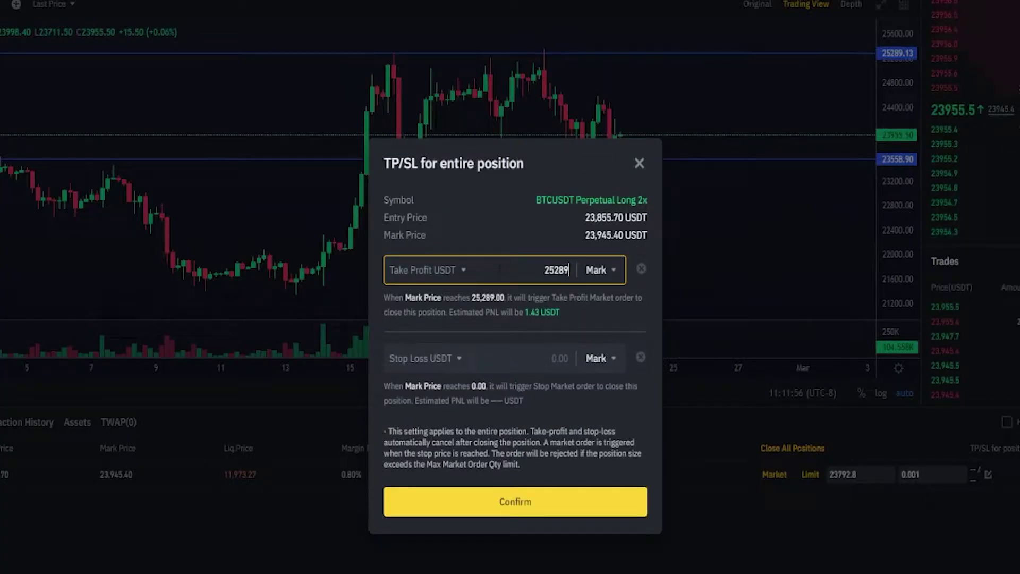
left_click_drag(449, 312, 453, 312)
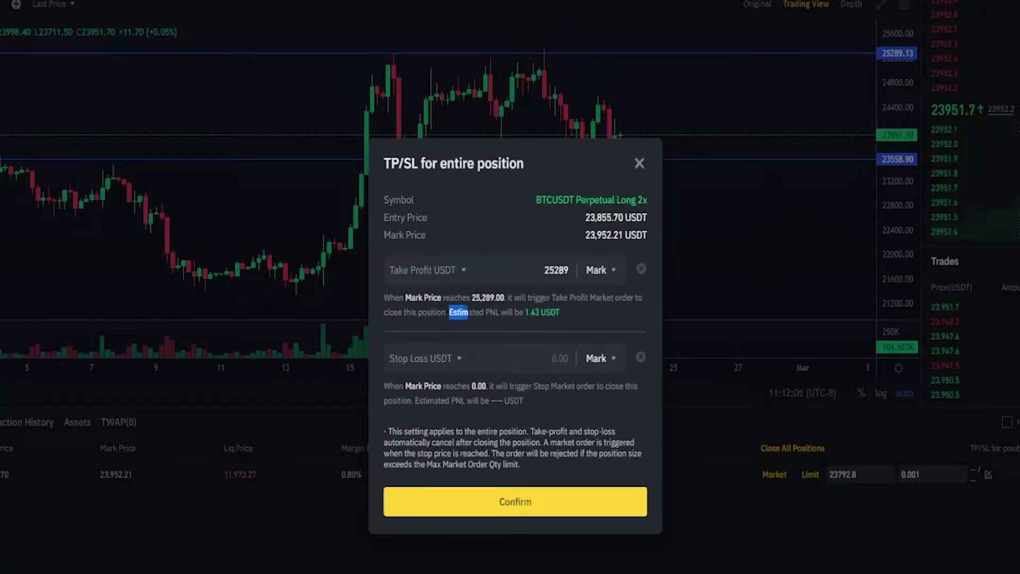
left_click(563, 310)
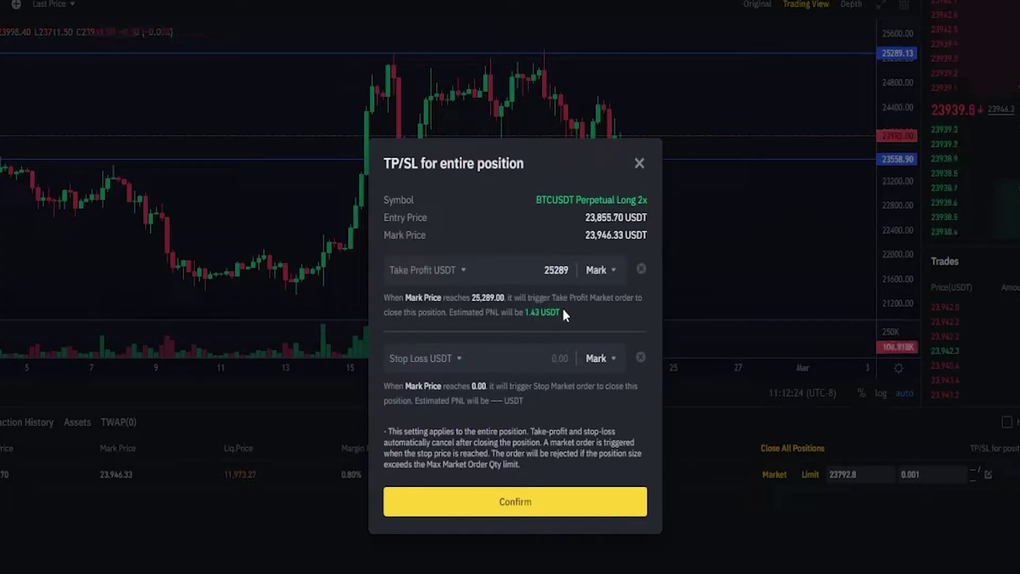
Step: Enter a 23458 stop-loss trigger price and confirm both orders
left_click(500, 363)
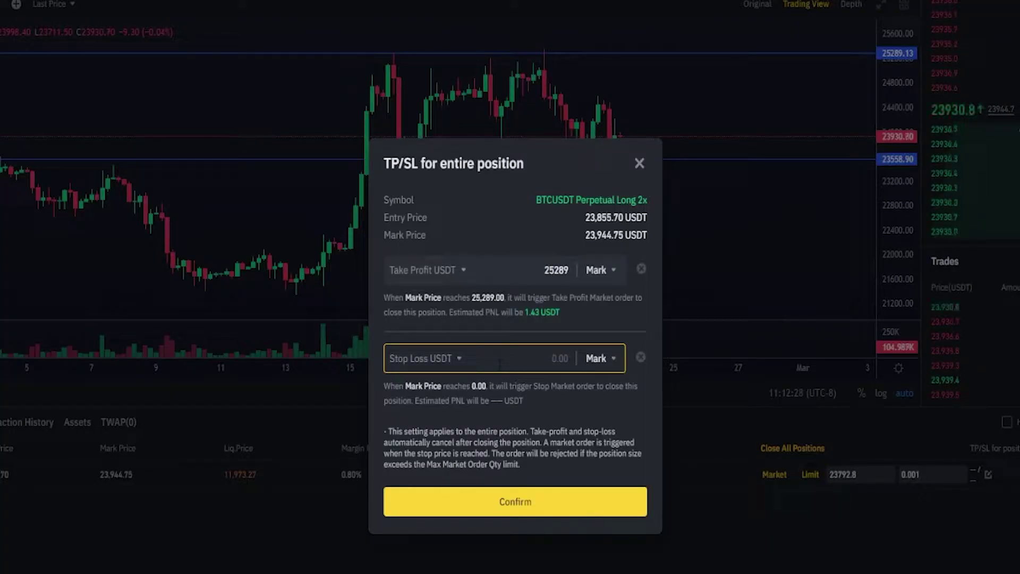
type("23458")
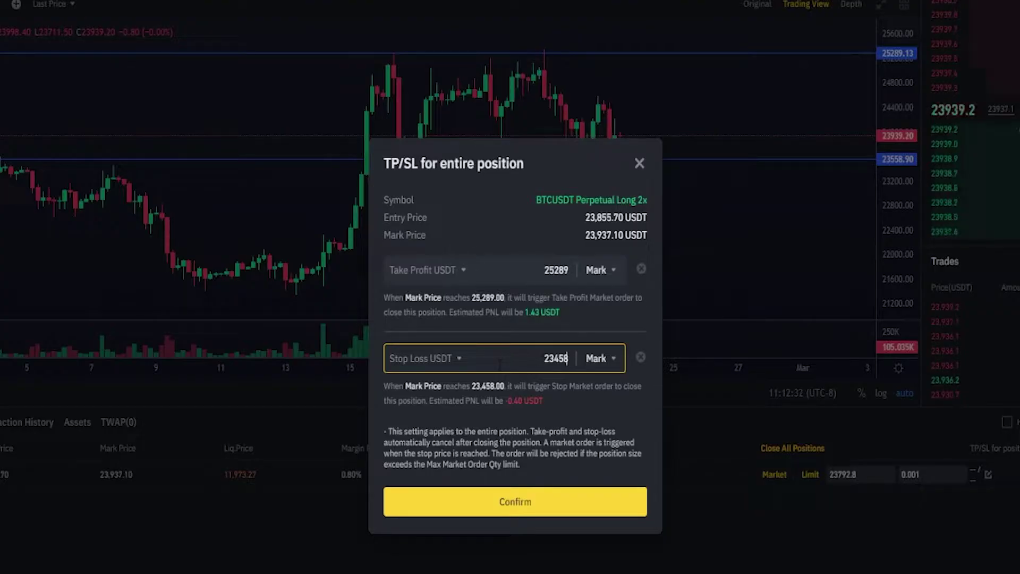
left_click(429, 401)
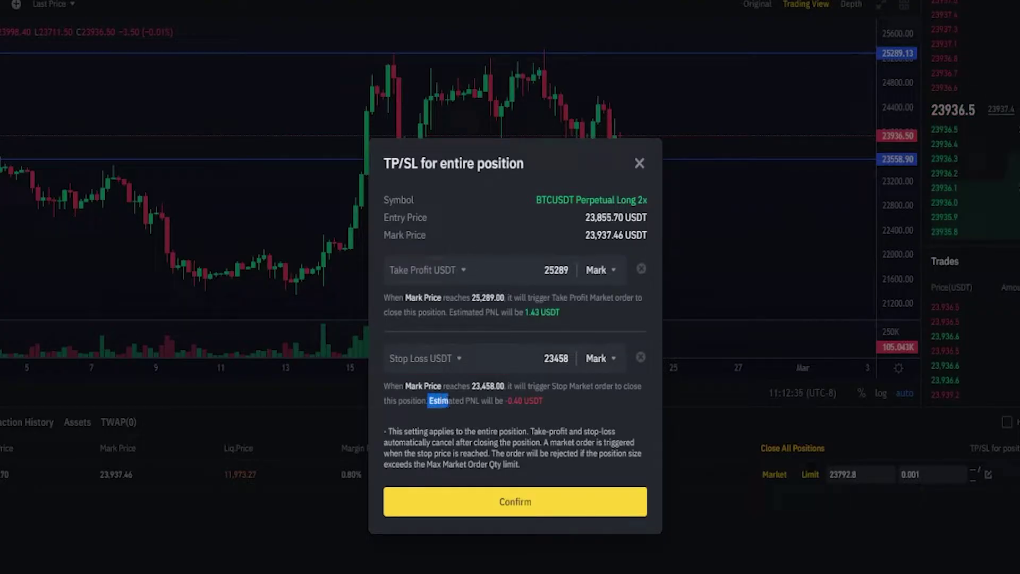
left_click(550, 403)
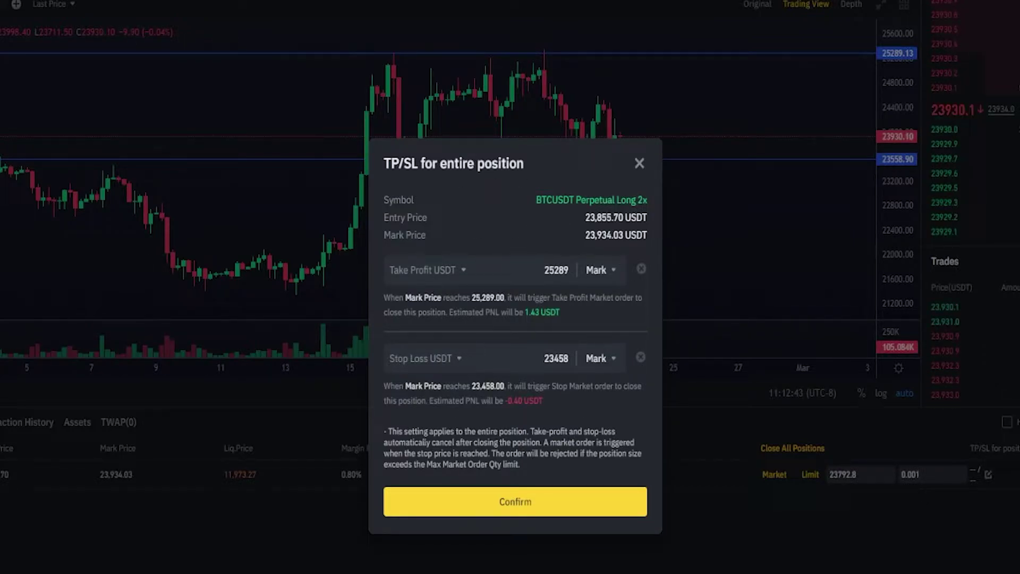
left_click(548, 503)
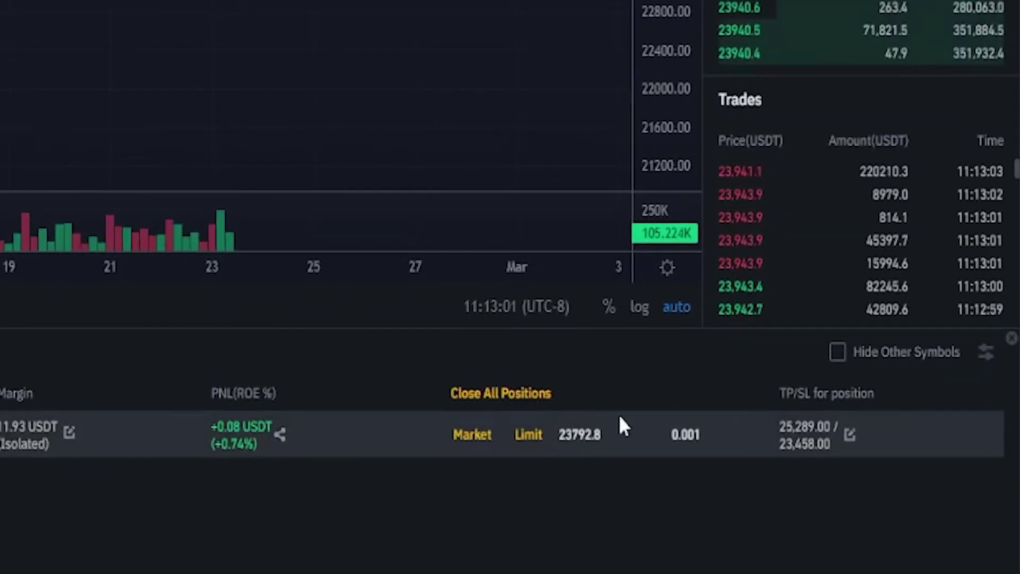
Step: Brush-sketch a rise from the last candle to the 25289 resistance line and a possible fall below support
left_click_drag(780, 394, 740, 388)
left_click(760, 404)
mouse_move(779, 427)
left_mouse_down()
mouse_move(832, 427)
mouse_move(787, 444)
mouse_move(834, 448)
mouse_move(786, 443)
left_mouse_up()
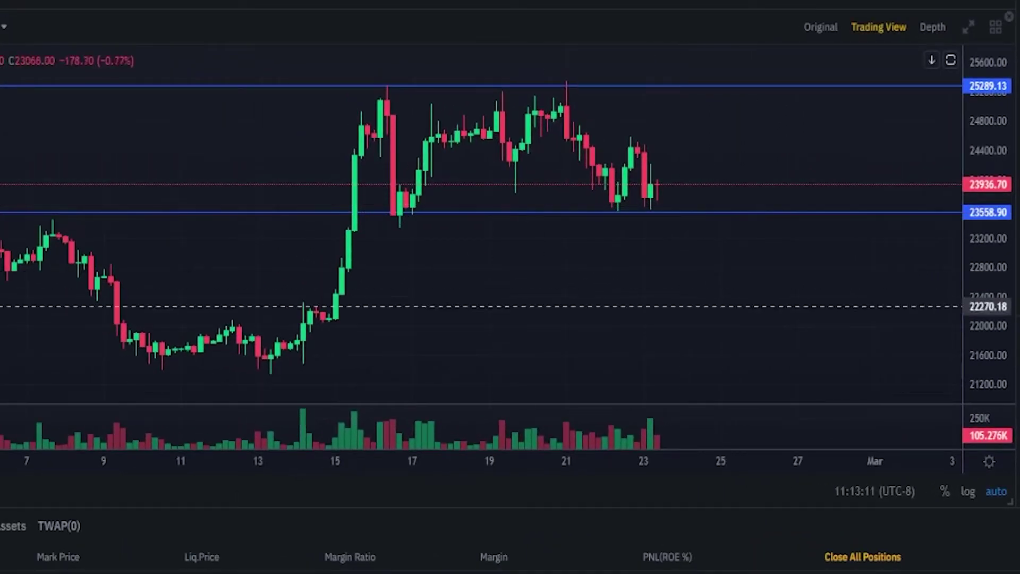
mouse_move(655, 187)
left_mouse_down()
mouse_move(695, 168)
mouse_move(726, 74)
mouse_move(697, 84)
mouse_move(740, 80)
left_mouse_up()
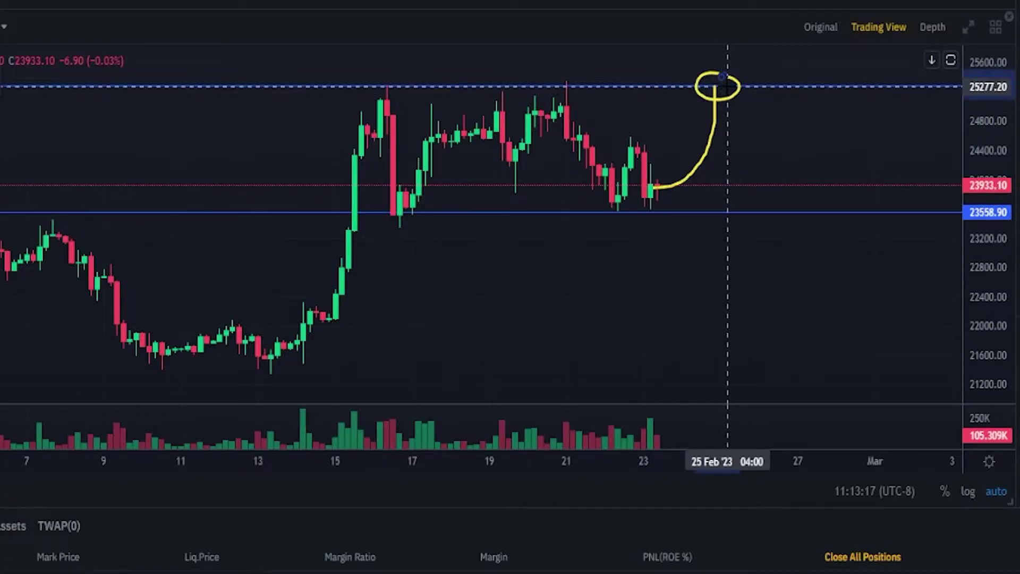
mouse_move(663, 186)
left_mouse_down()
mouse_move(677, 185)
mouse_move(689, 254)
mouse_move(692, 211)
mouse_move(683, 228)
mouse_move(692, 218)
left_mouse_up()
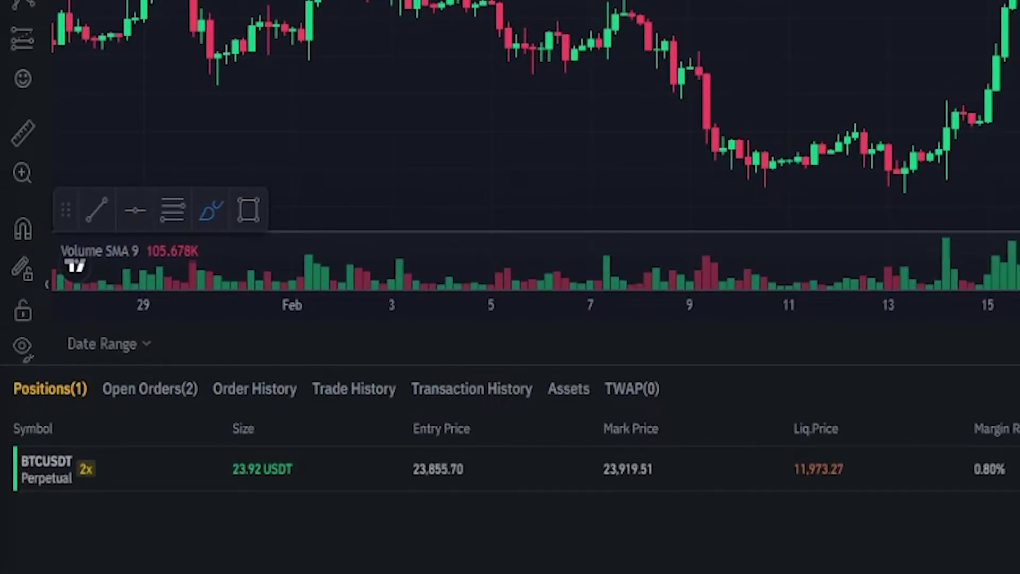
Step: In Open Orders, review the 23,458 and 25,289 trigger prices, then cancel both orders
left_click(154, 396)
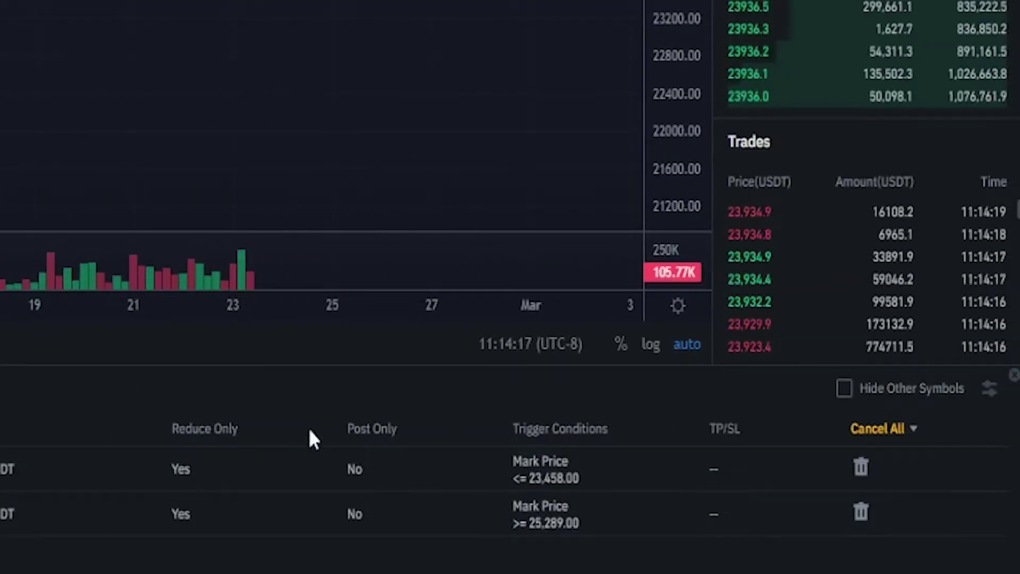
left_click_drag(495, 429, 621, 425)
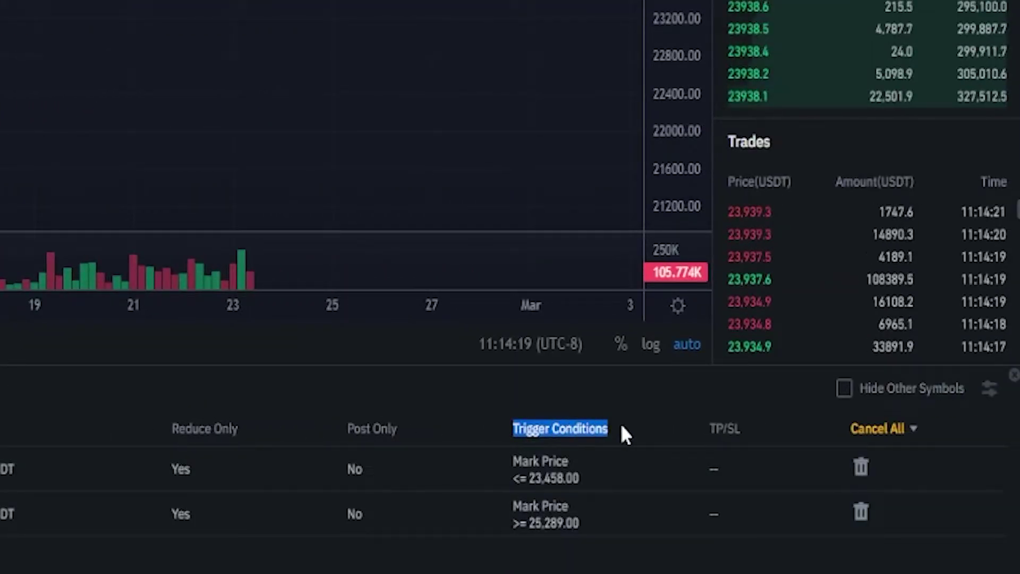
left_click_drag(529, 478, 580, 477)
left_click(579, 478)
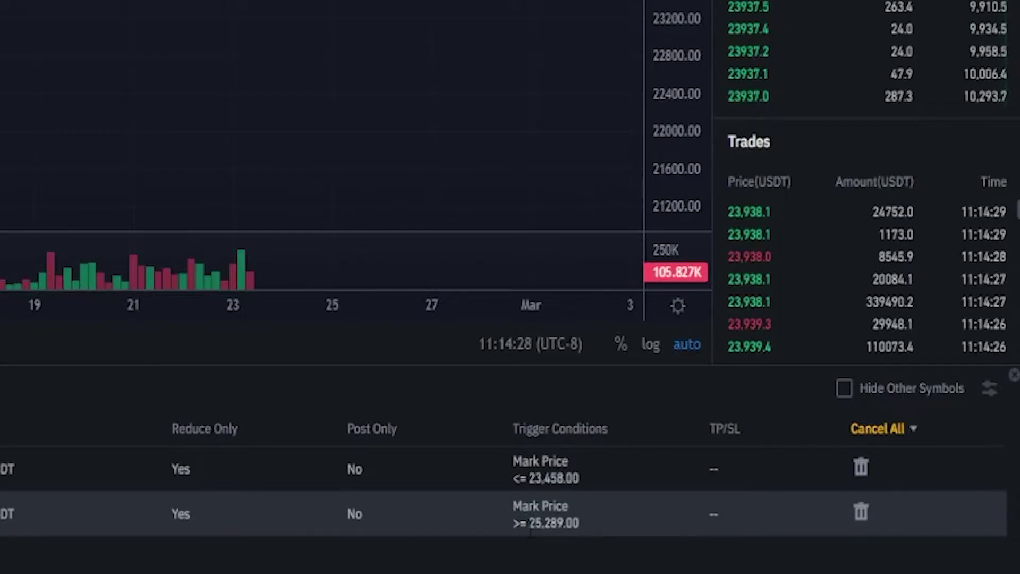
left_click_drag(529, 522, 586, 523)
left_click(576, 552)
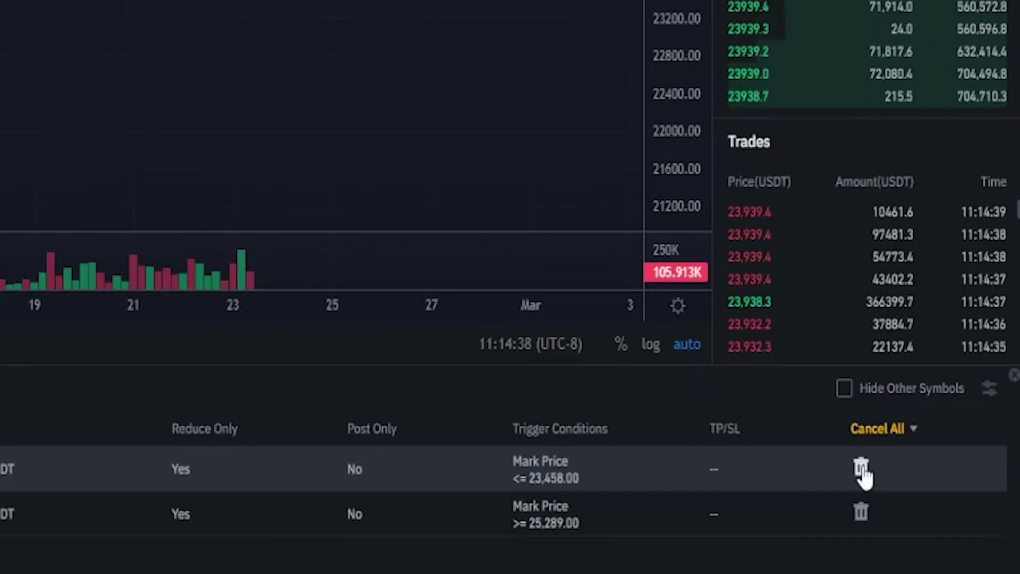
left_click(862, 467)
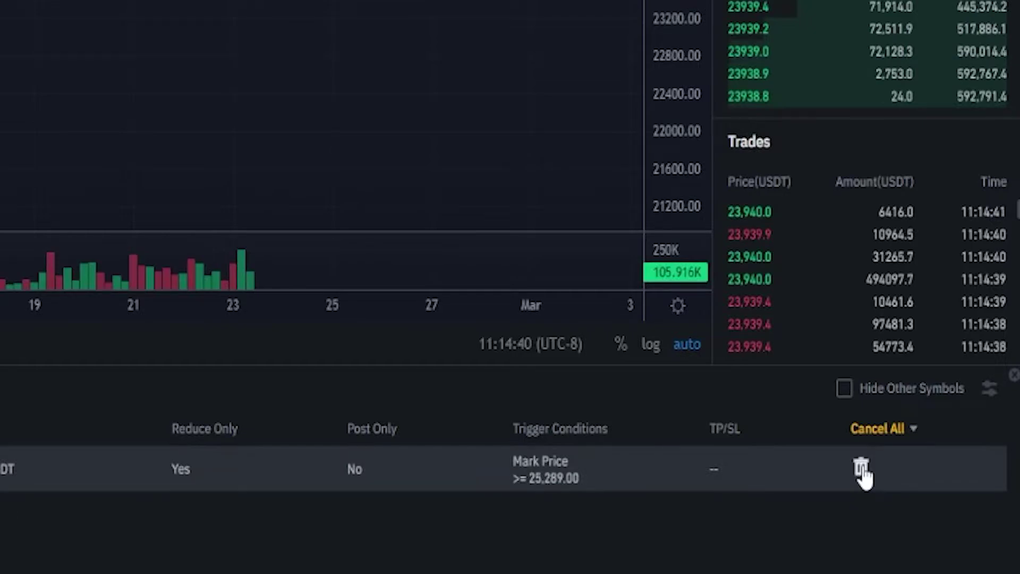
left_click(865, 471)
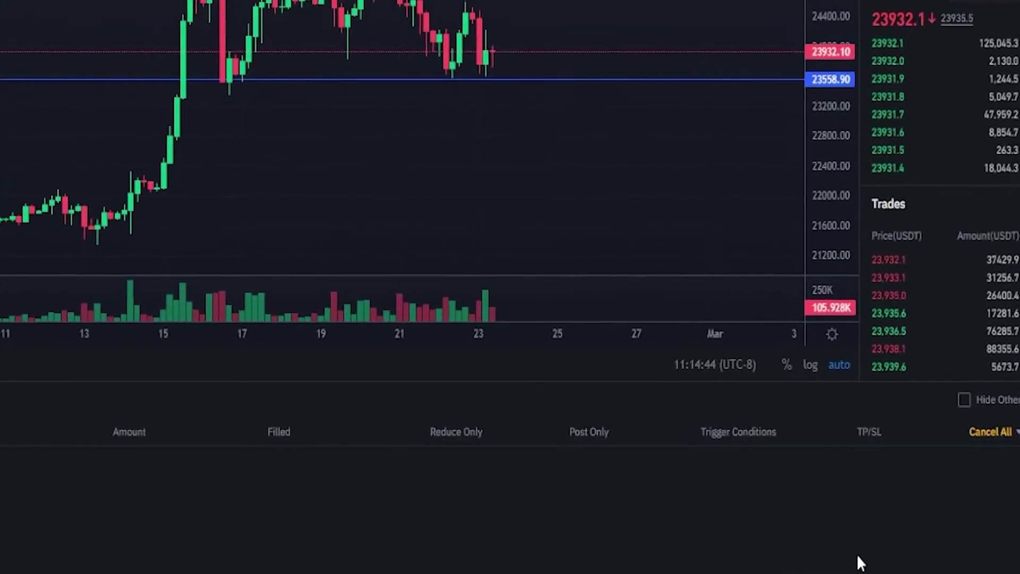
Step: Close the BTCUSDT position at market and set the new order size to 25%
left_click(21, 359)
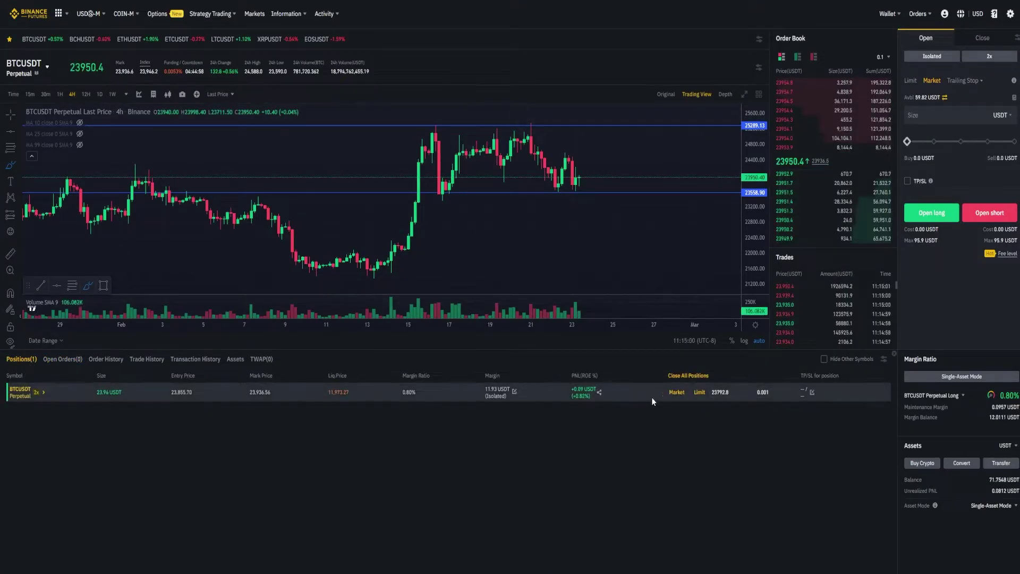
left_click(677, 392)
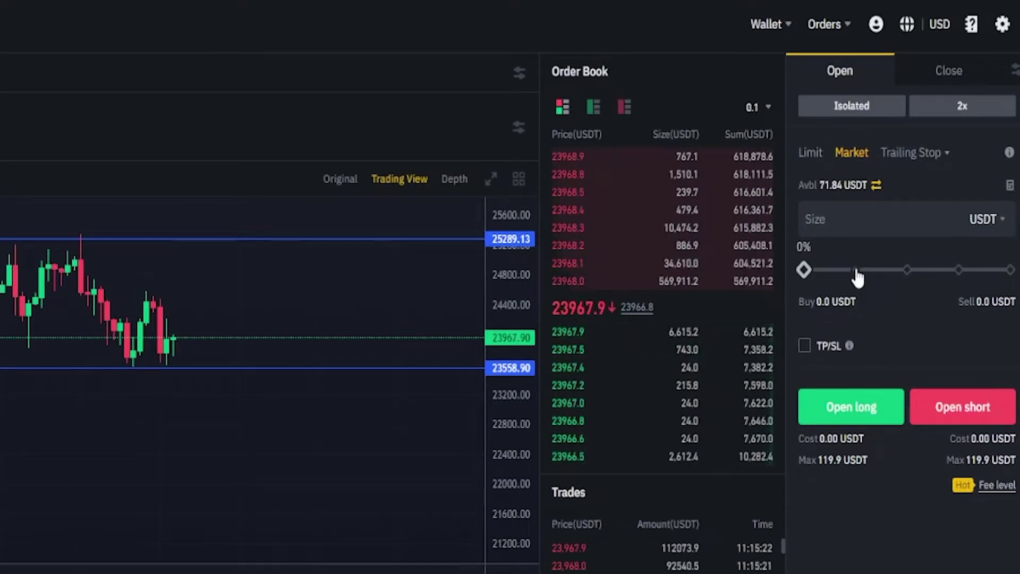
left_click(857, 271)
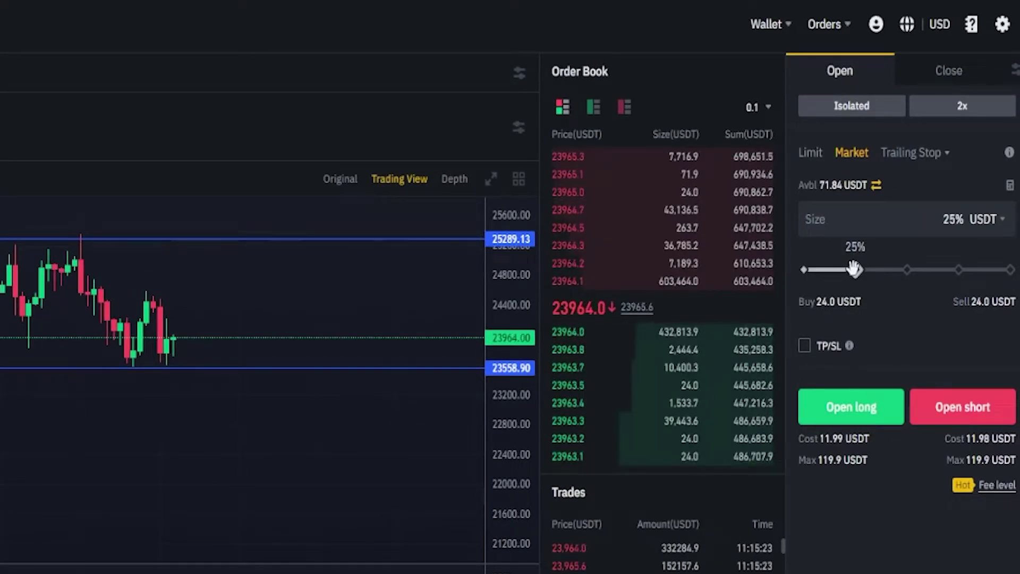
Step: Enable TP/SL with take-profit 25289 and stop-loss 23458, and open the long
left_click(805, 347)
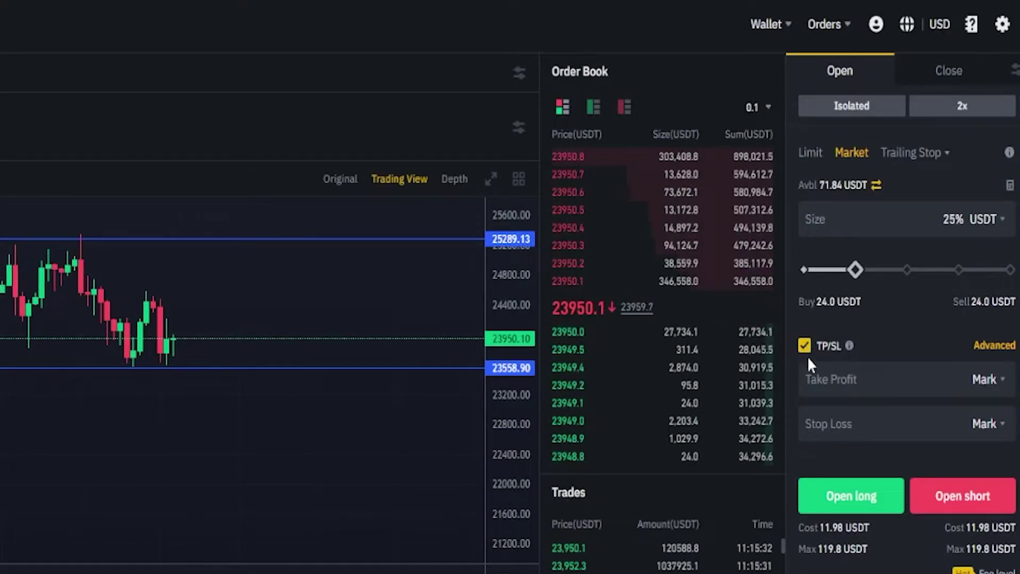
left_click(869, 379)
left_click(821, 425)
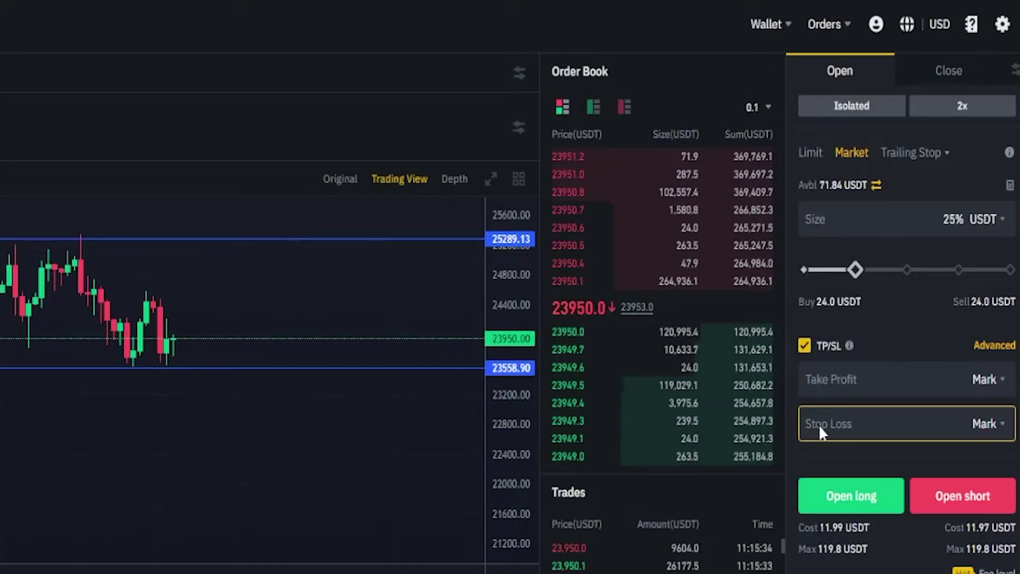
left_click(833, 384)
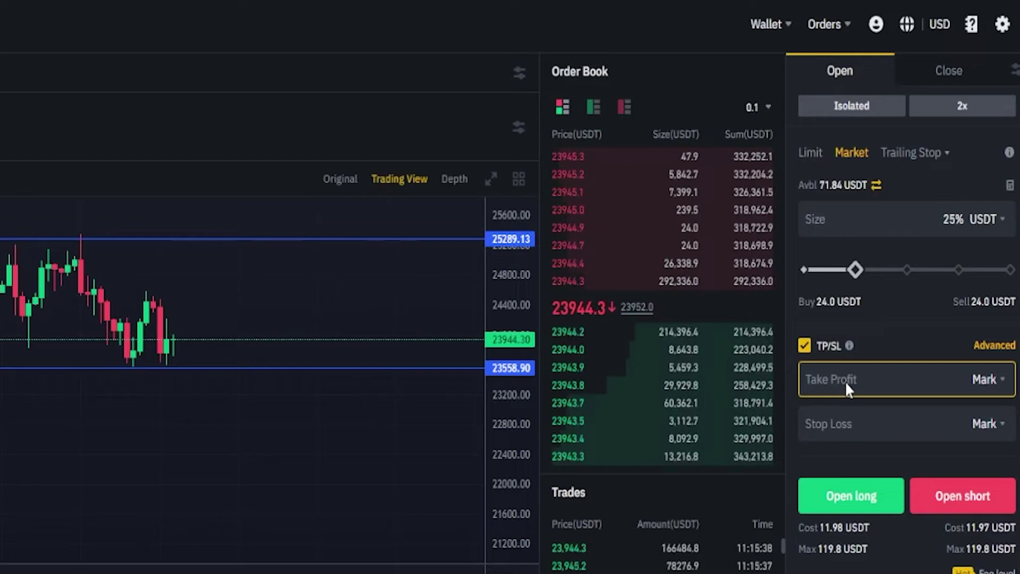
type("25")
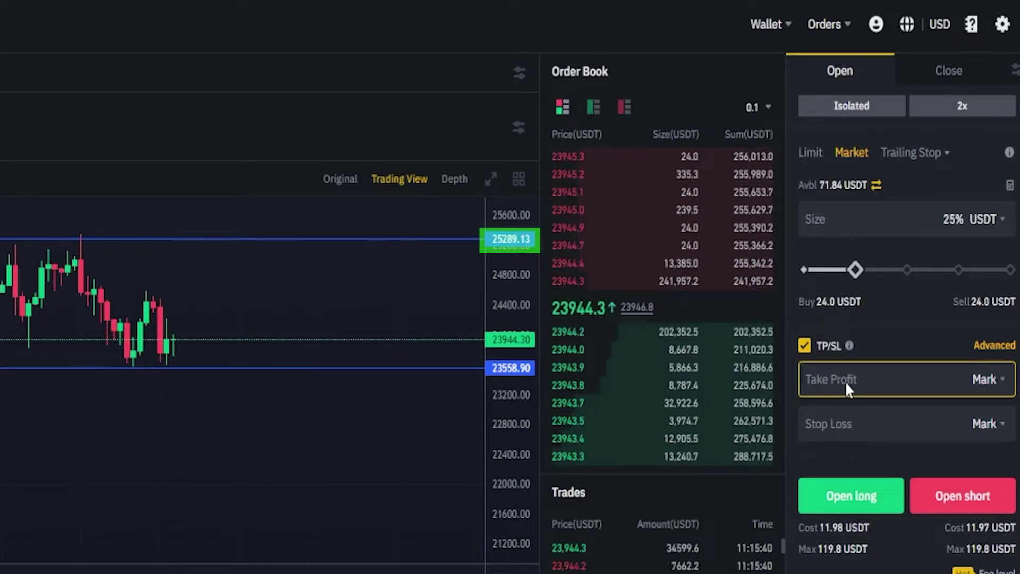
type("289")
key("Tab")
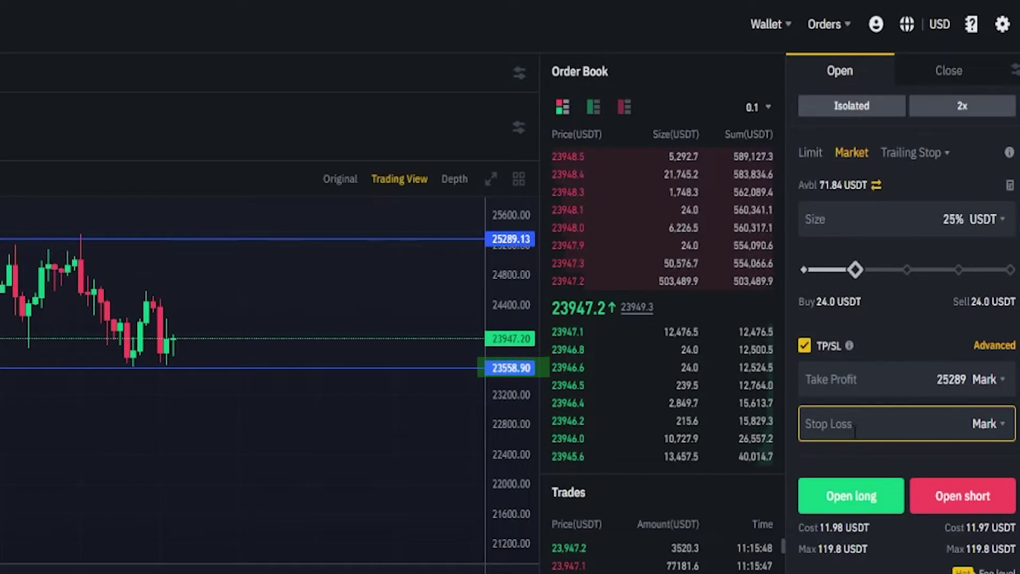
type("23")
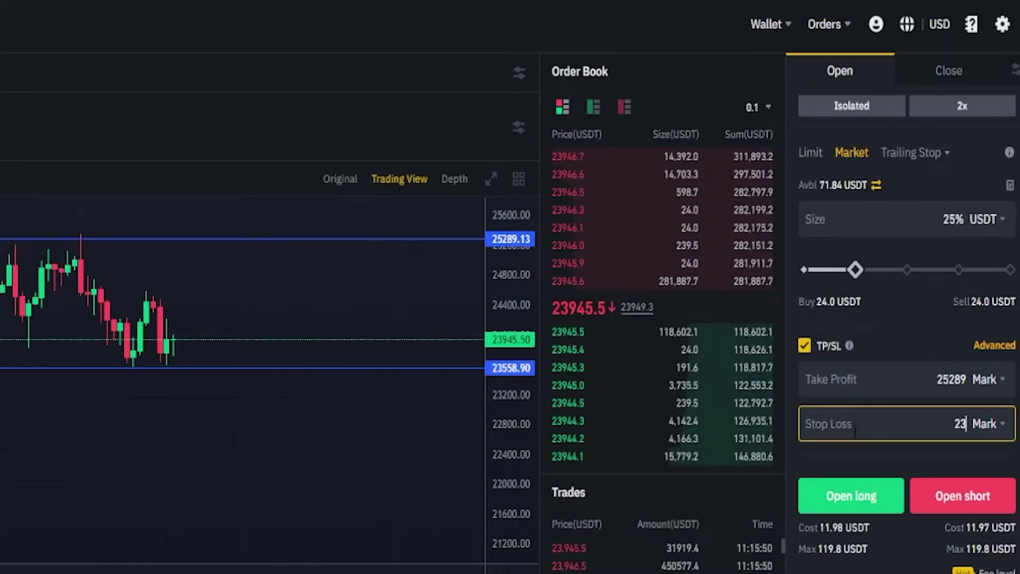
type("458")
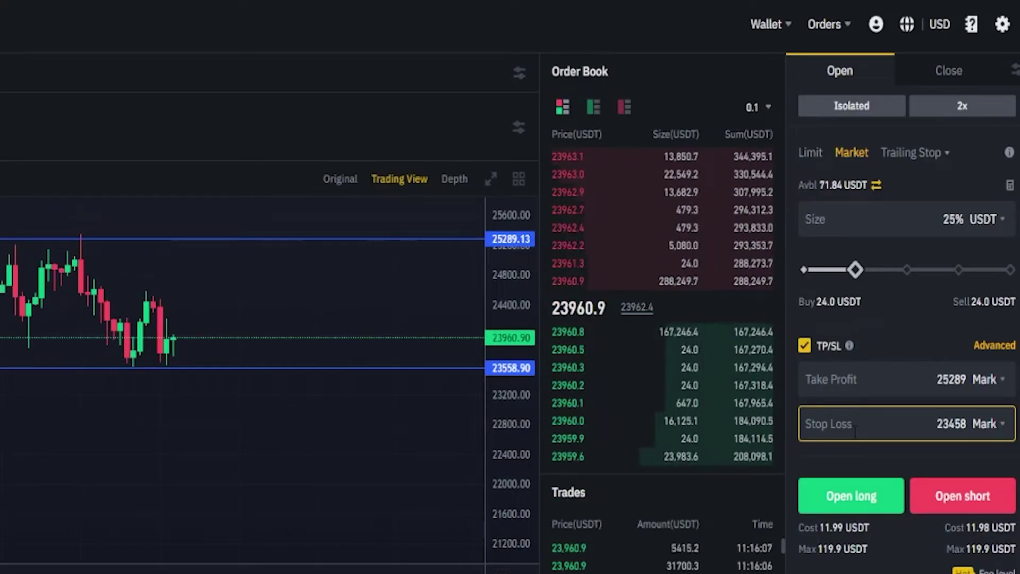
left_click(844, 498)
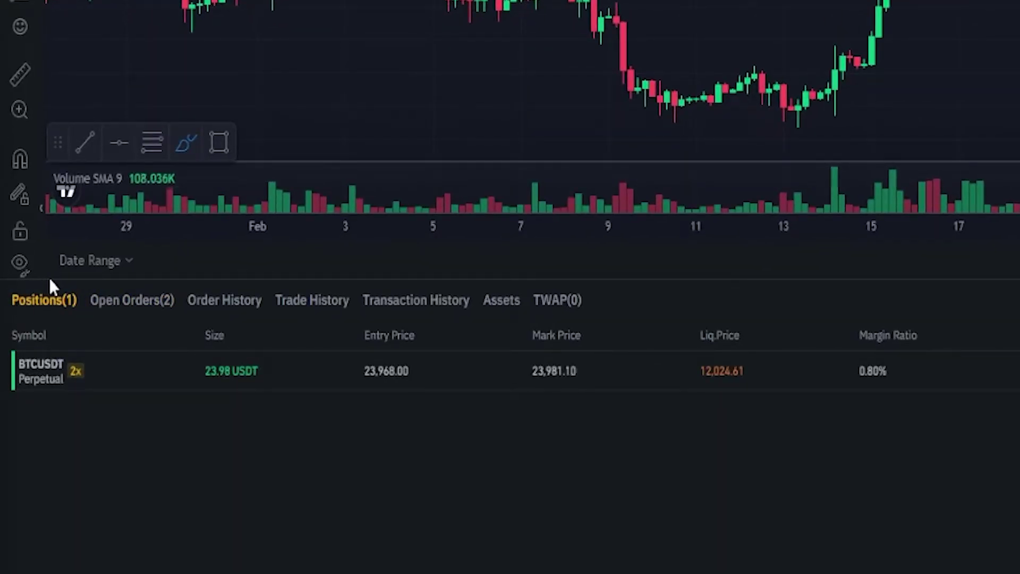
Step: Check the Open Orders list and the linked OTOCO details showing TP 25,289 and SL 23,458
left_click(145, 303)
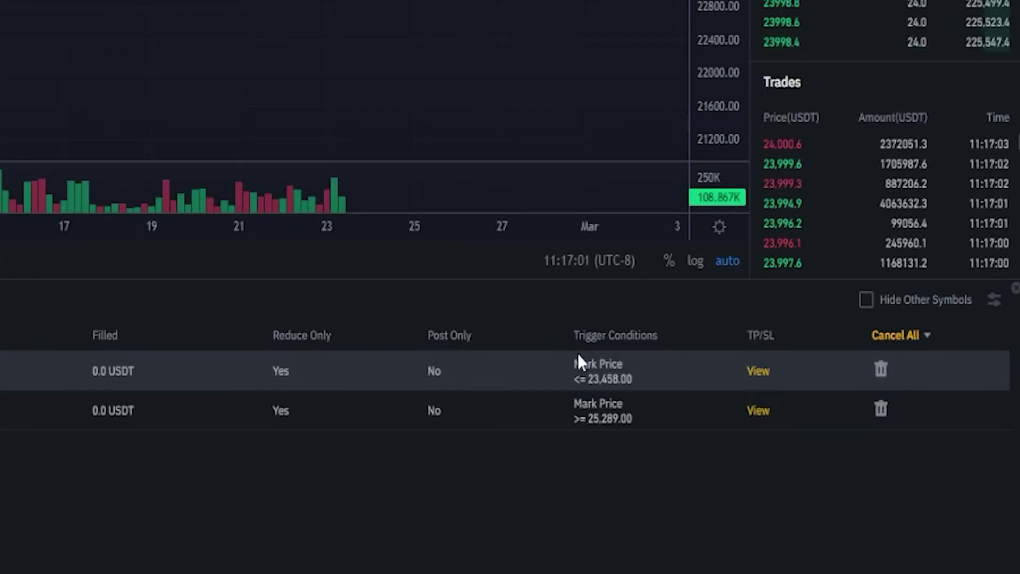
left_click(759, 378)
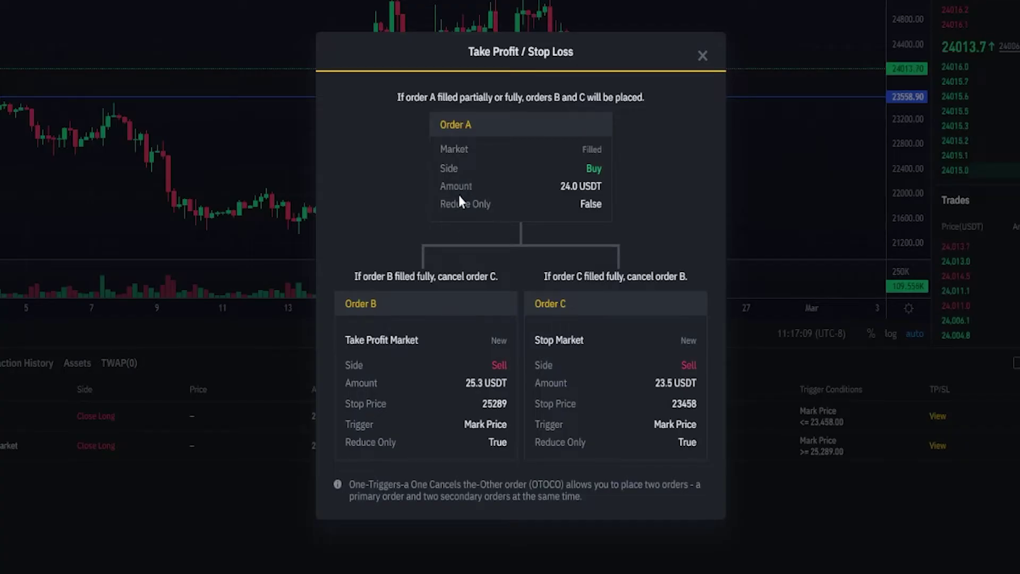
left_click(702, 56)
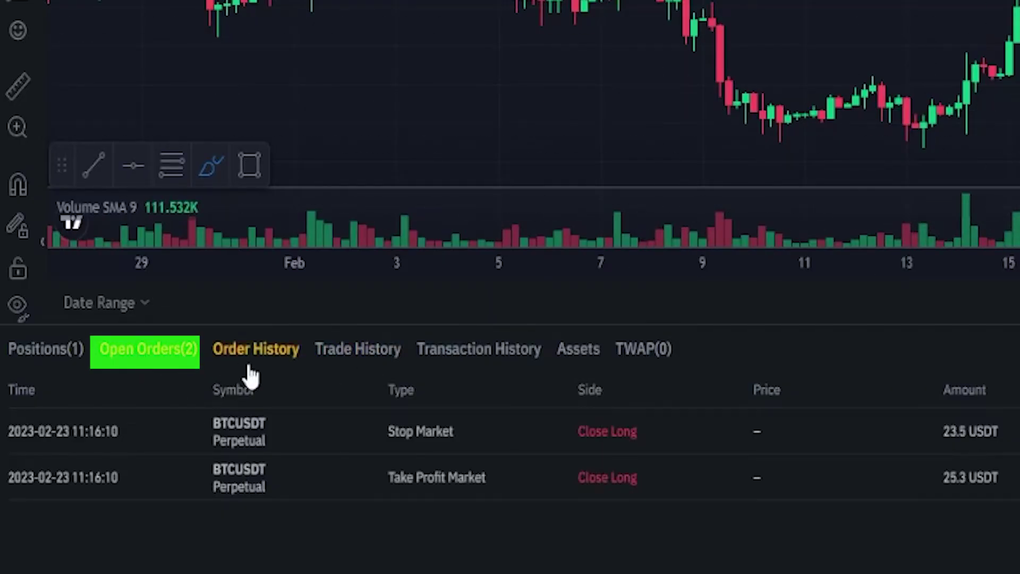
Step: Cancel the 23,458 Stop Market and the 25,289 Take Profit Market orders
left_click(856, 431)
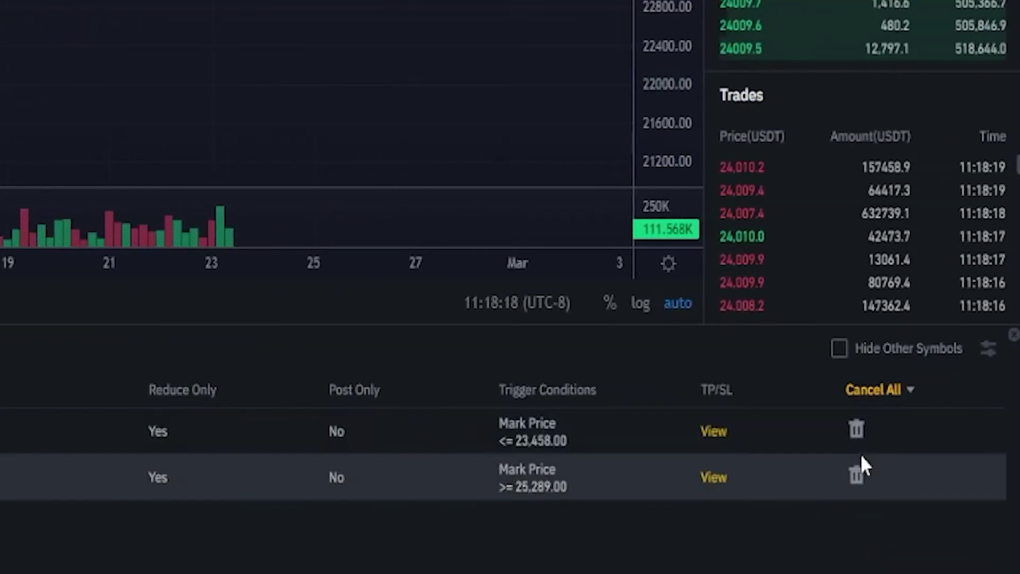
left_click(858, 433)
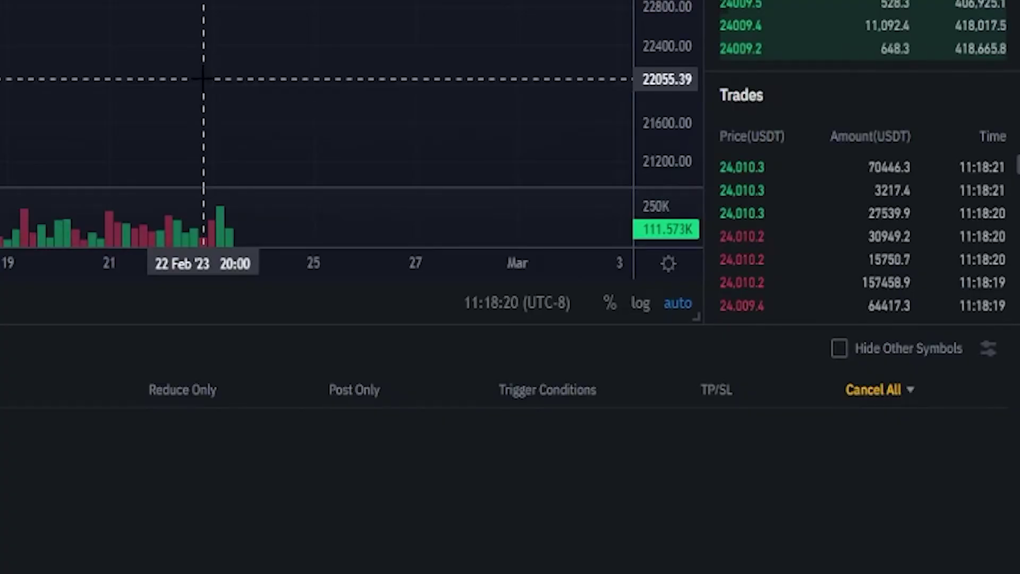